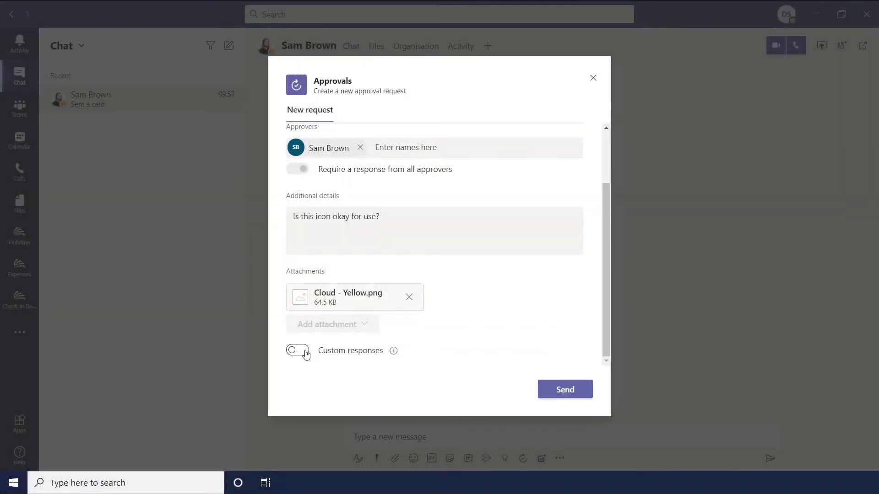
{"action": "mouse_move", "coordinate": [397, 355]}
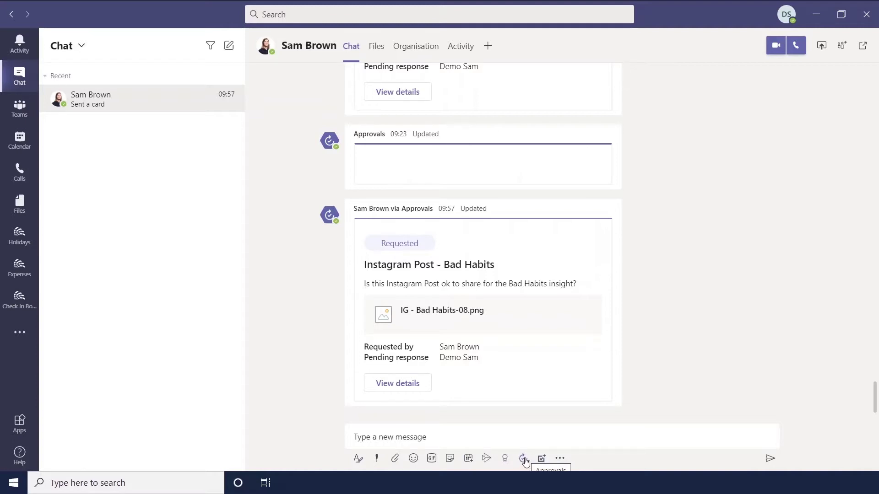
Start an approval request from the chat, name it "Cloud Icon" and add the chat contact as approver
{"action": "left_click", "coordinate": [524, 459]}
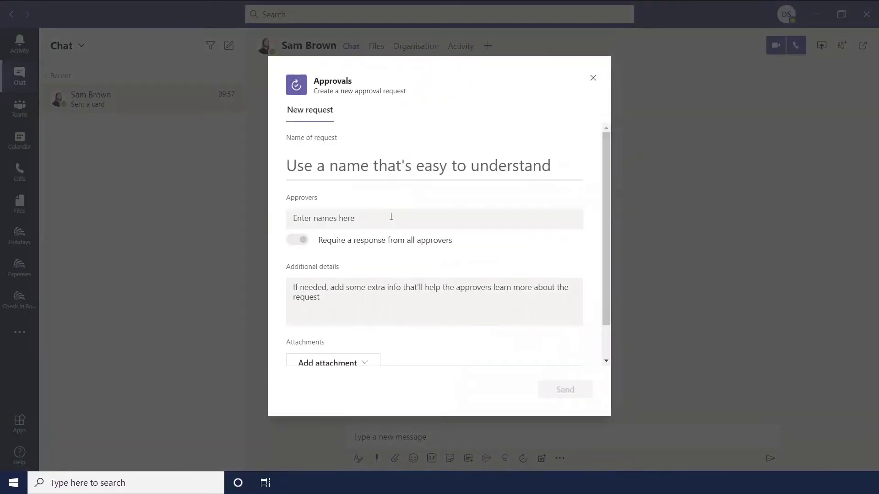
{"action": "left_click", "coordinate": [404, 170]}
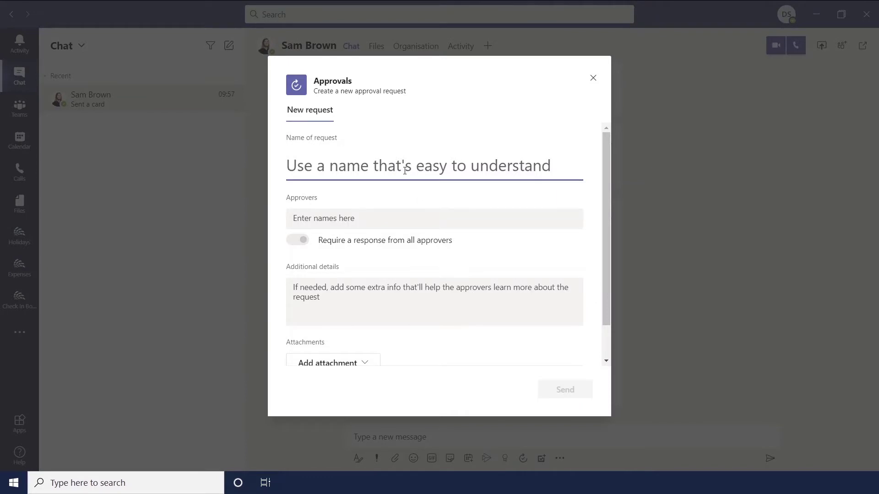
{"action": "type", "text": "Cloud Icon"}
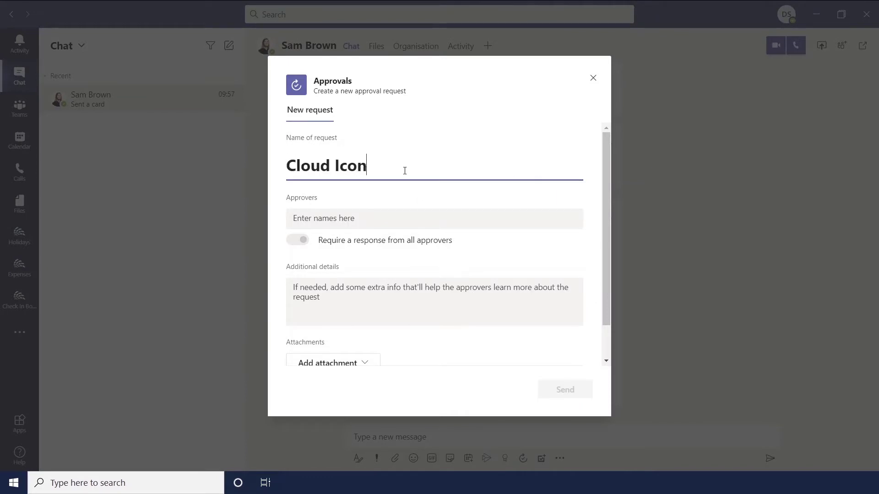
{"action": "left_click", "coordinate": [333, 217]}
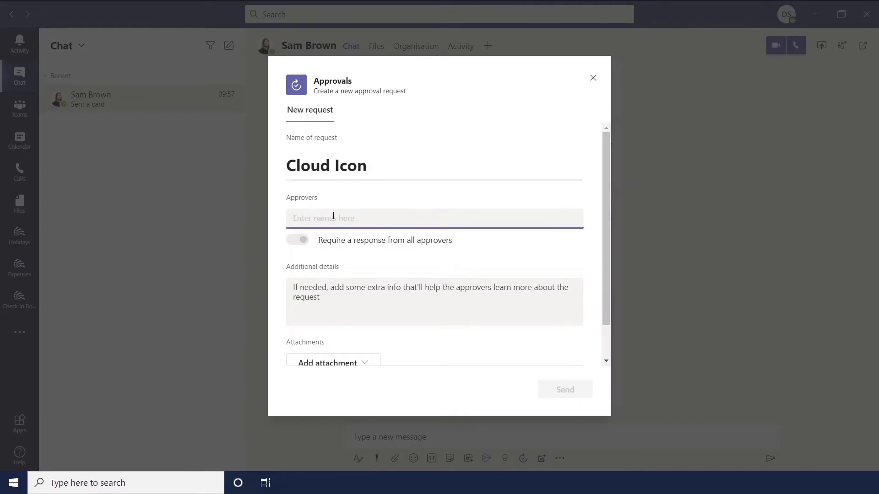
{"action": "type", "text": "Sam"}
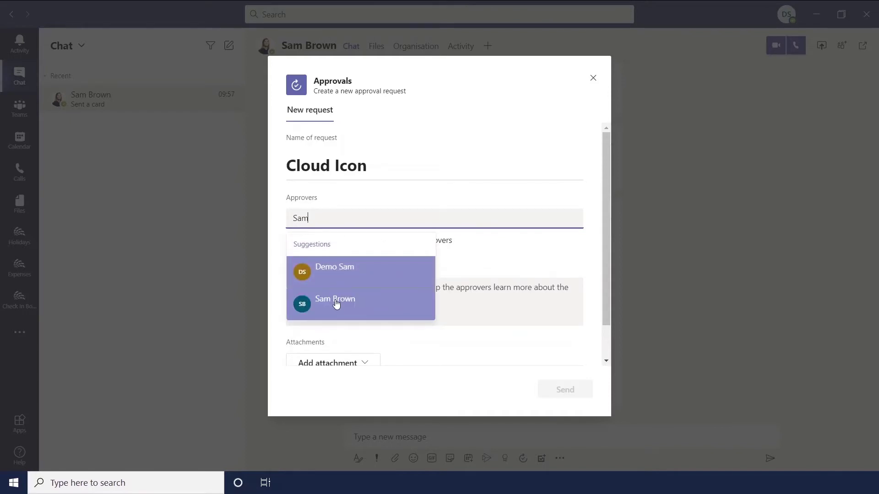
{"action": "left_click", "coordinate": [336, 302]}
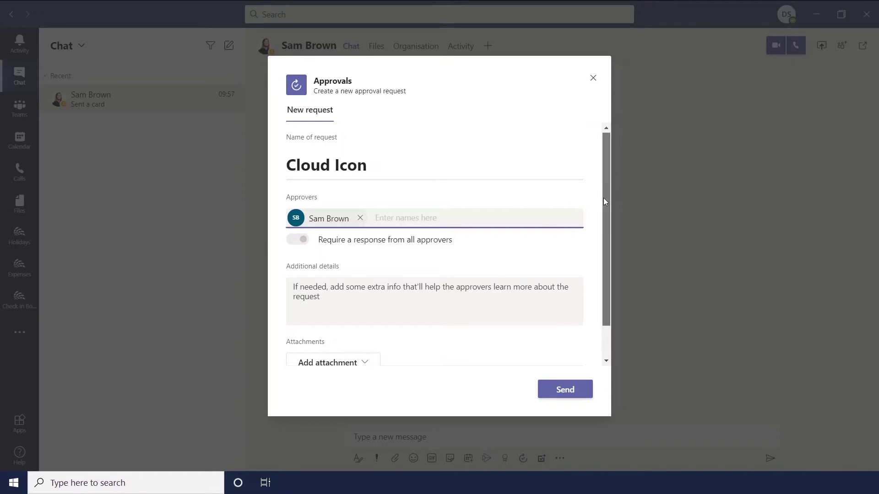
Enter "Is this icon okay for use?" as the additional details of the approval request
{"action": "scroll", "coordinate": [603, 198], "scroll_direction": "down", "scroll_amount": 1}
{"action": "left_click", "coordinate": [466, 273]}
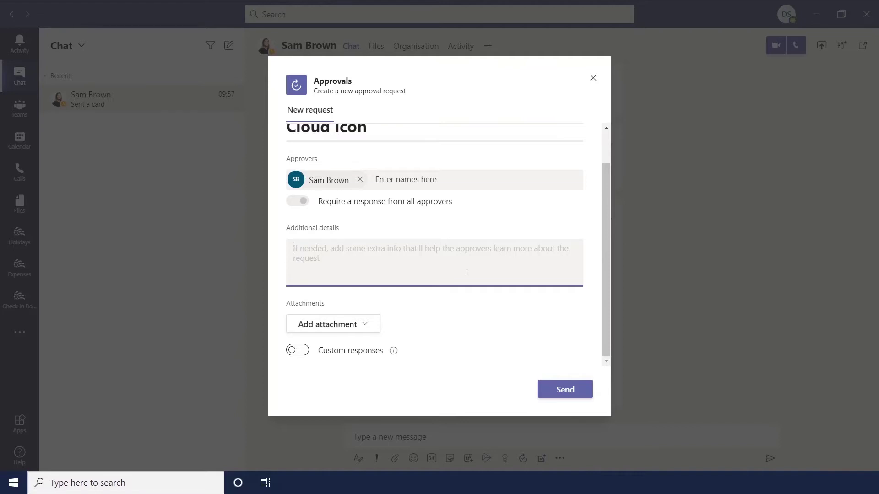
{"action": "type", "text": "Is this icon"}
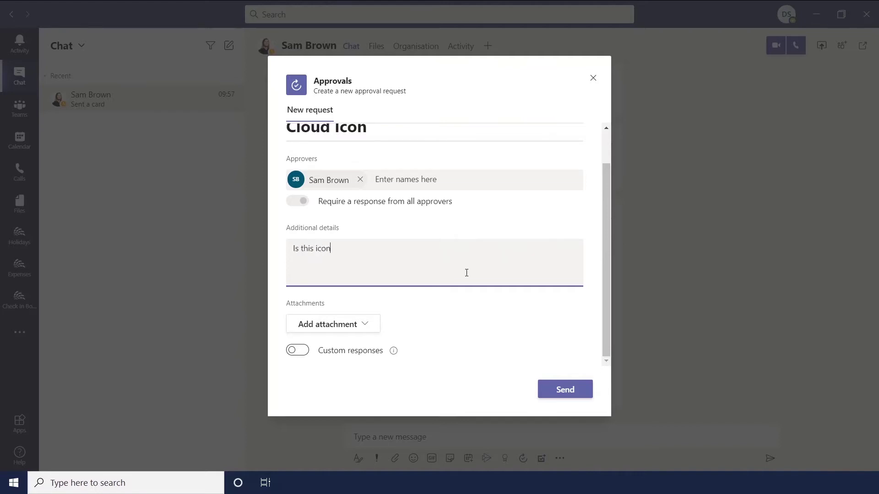
{"action": "type", "text": " okay for use?"}
Attach the Cloud - Yellow image from the Cloud Icons folder on the computer to the request
{"action": "left_click", "coordinate": [364, 326]}
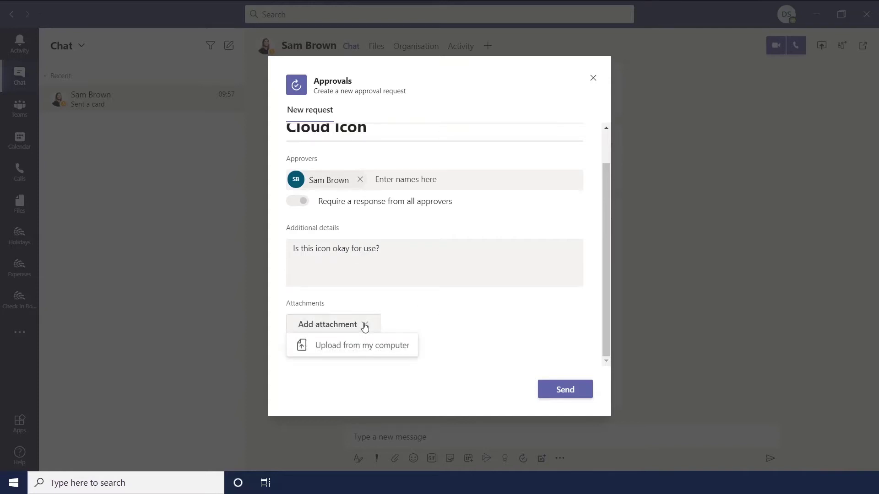
{"action": "left_click", "coordinate": [359, 347]}
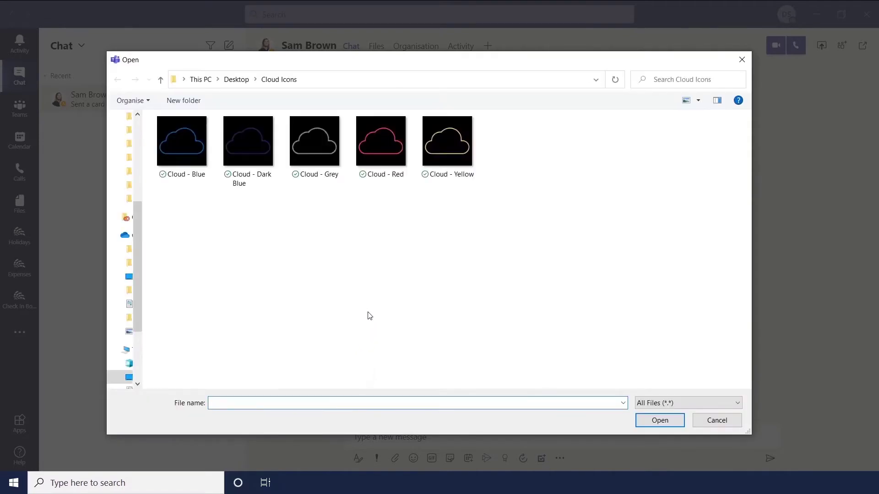
{"action": "left_click", "coordinate": [192, 155]}
{"action": "left_click", "coordinate": [259, 153]}
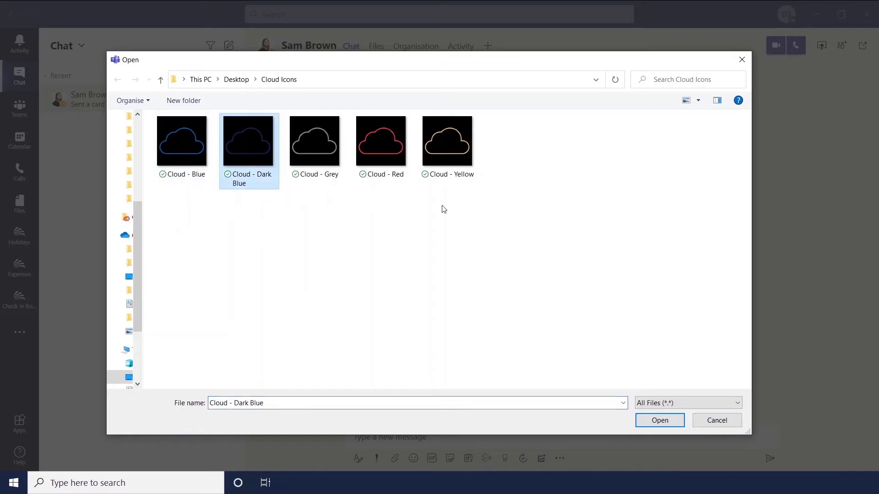
{"action": "left_click", "coordinate": [450, 156]}
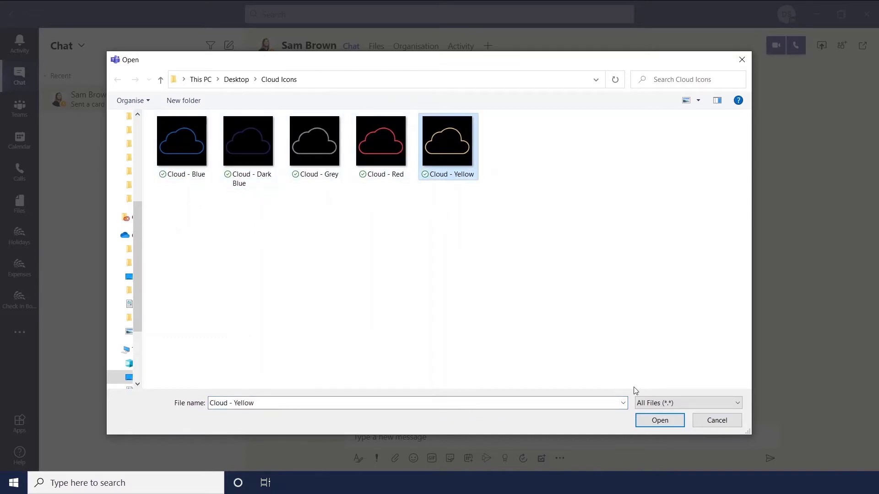
{"action": "left_click", "coordinate": [659, 420]}
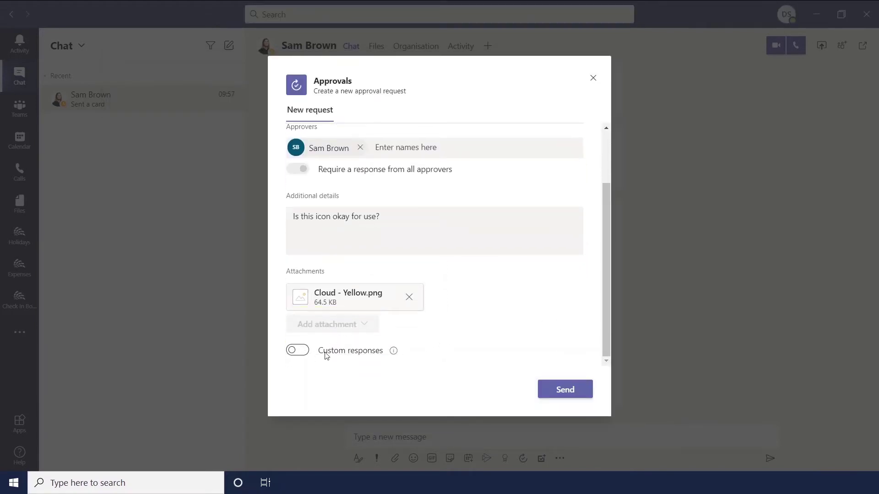
Try out the Custom responses option on the request, switching it on and back off
{"action": "mouse_move", "coordinate": [396, 355]}
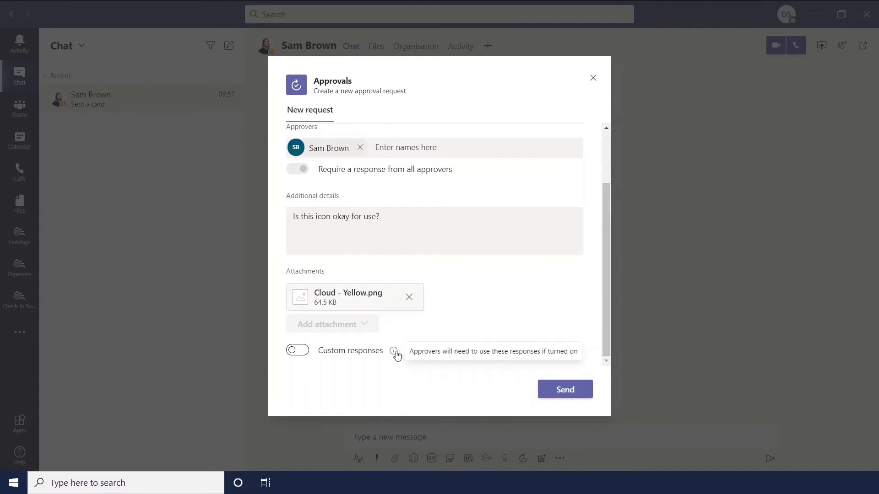
{"action": "left_click", "coordinate": [306, 355]}
{"action": "scroll", "coordinate": [471, 331], "scroll_direction": "down", "scroll_amount": 1}
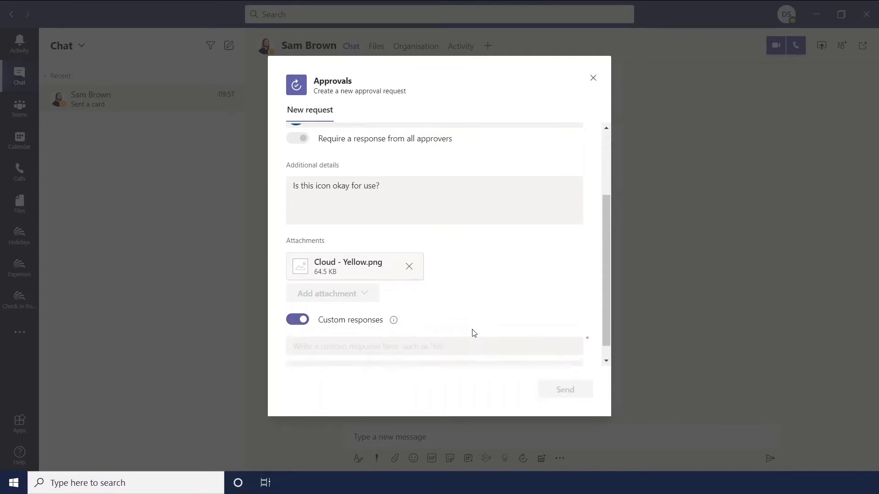
{"action": "left_click", "coordinate": [429, 336]}
{"action": "left_click", "coordinate": [298, 304]}
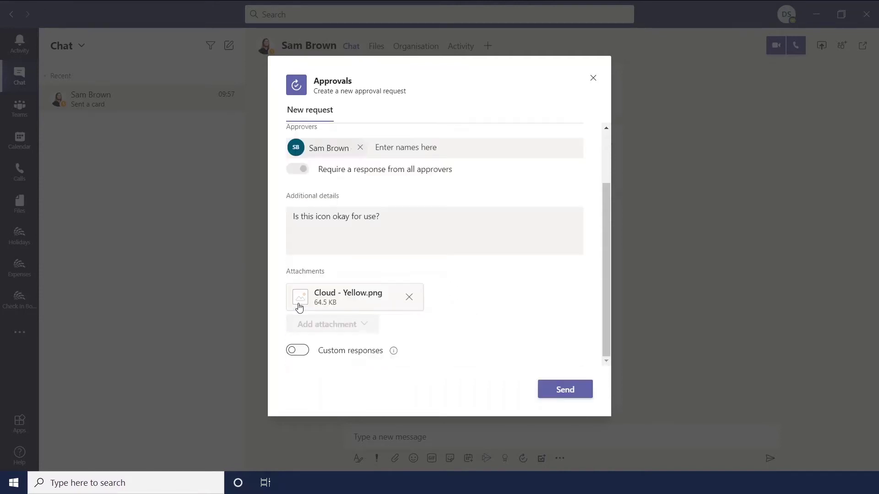
Send the completed Cloud Icon approval request to the approver
{"action": "left_click", "coordinate": [544, 391]}
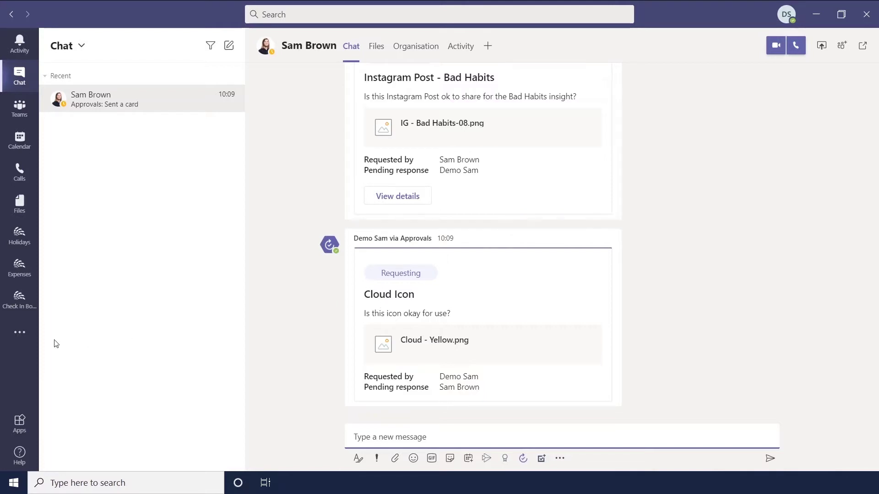
Open the Approvals app and look through its new approval request form, closing the form without sending anything
{"action": "left_click", "coordinate": [20, 334]}
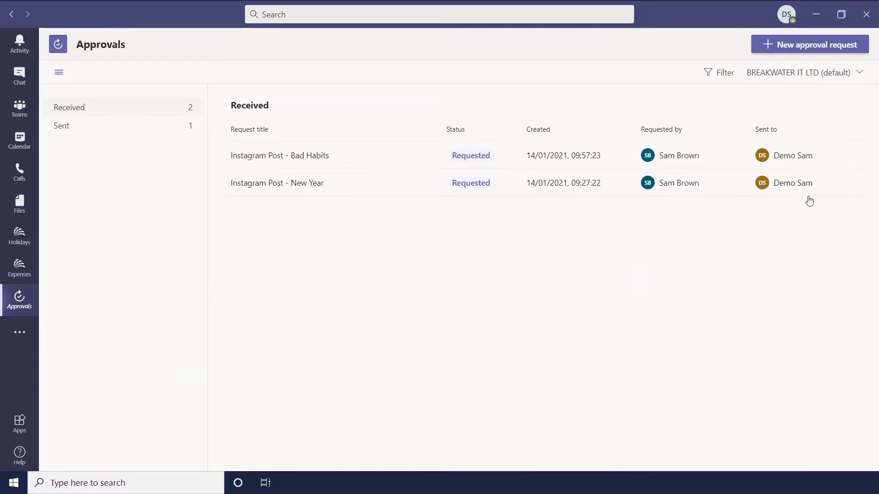
{"action": "left_click", "coordinate": [808, 44]}
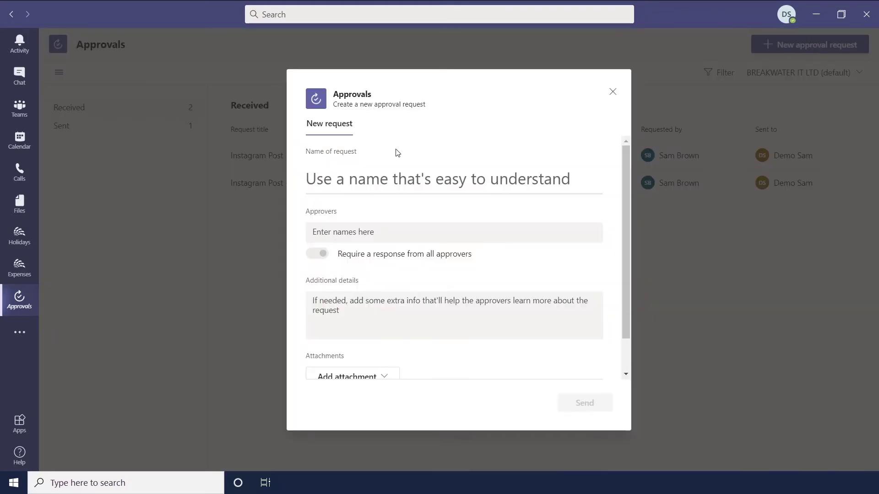
{"action": "left_click", "coordinate": [360, 228]}
{"action": "type", "text": "pa"}
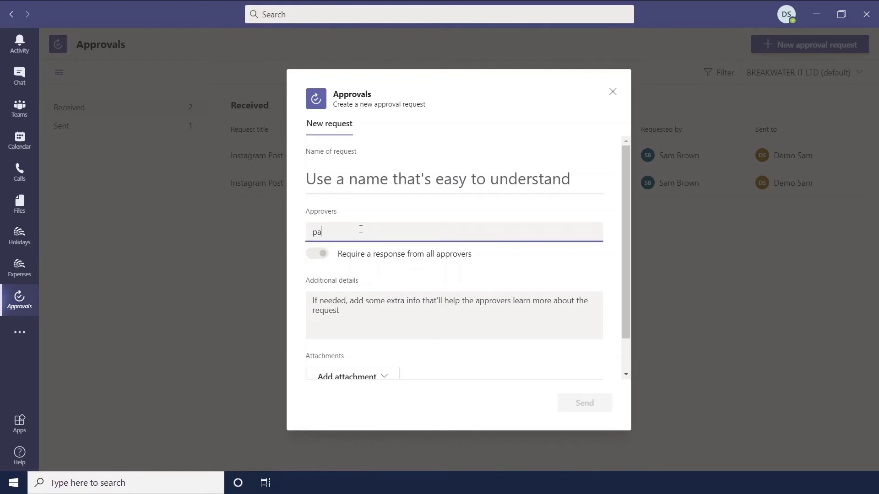
{"action": "key", "text": "BackSpace"}
{"action": "key", "text": "BackSpace"}
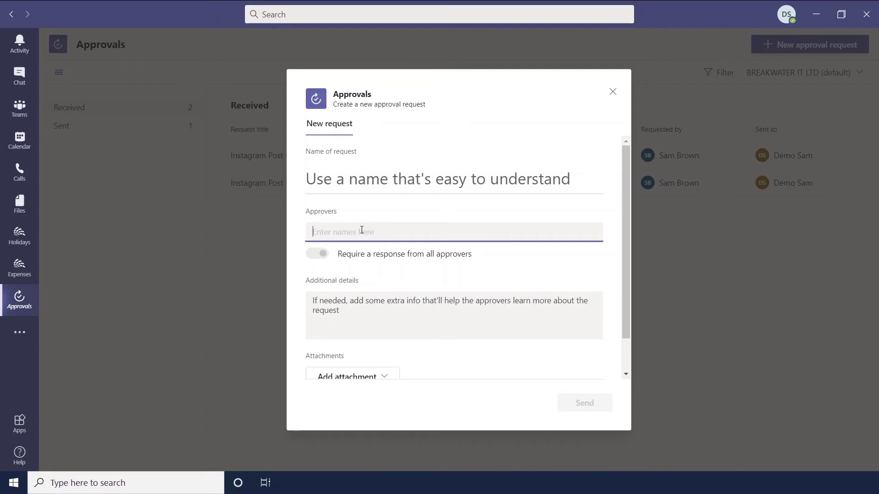
{"action": "scroll", "coordinate": [382, 273], "scroll_direction": "down", "scroll_amount": 2}
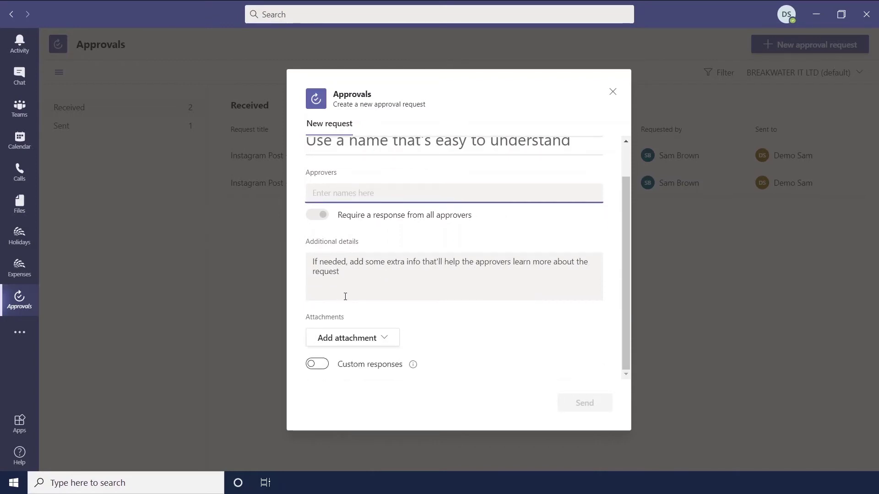
{"action": "scroll", "coordinate": [419, 368], "scroll_direction": "up", "scroll_amount": 2}
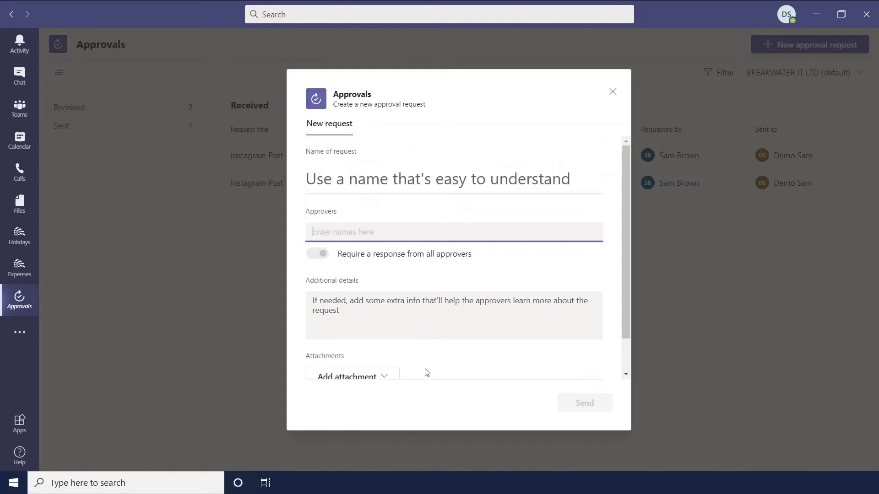
{"action": "left_click", "coordinate": [612, 95]}
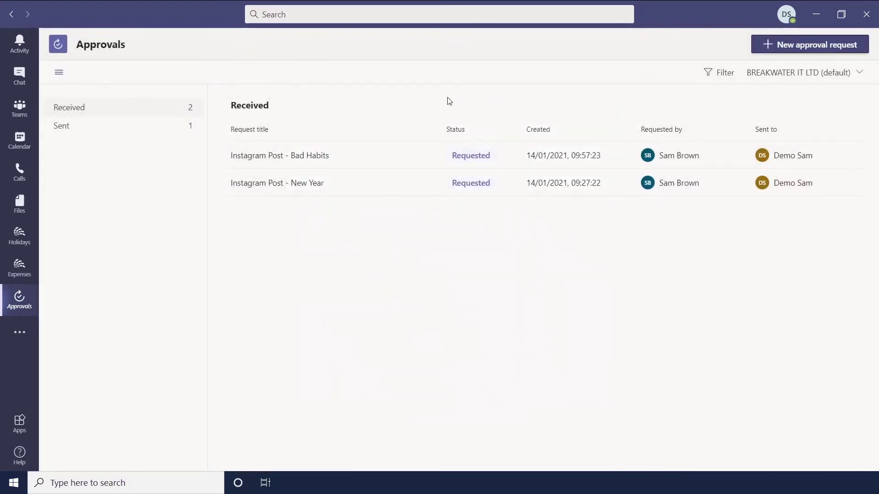
Return to the chat and review the details and response options of the "Instagram Post - New Year" request, closing it without responding
{"action": "left_click", "coordinate": [19, 78]}
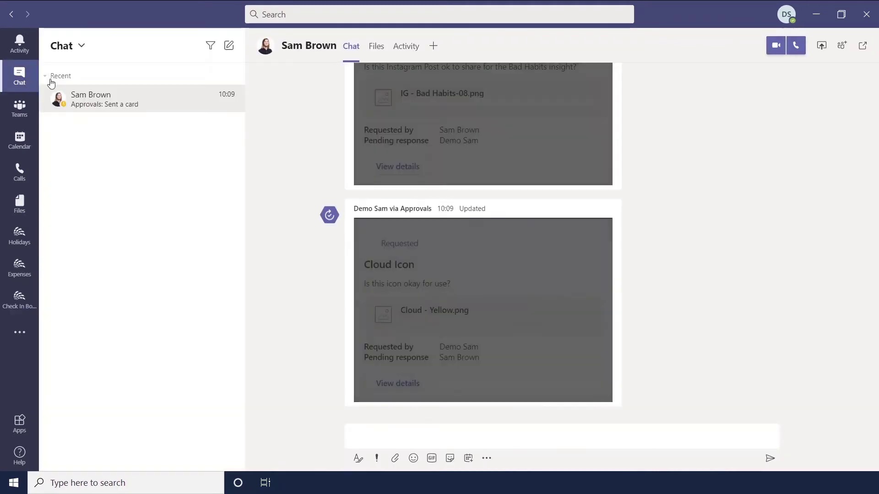
{"action": "scroll", "coordinate": [698, 290], "scroll_direction": "up", "scroll_amount": 6}
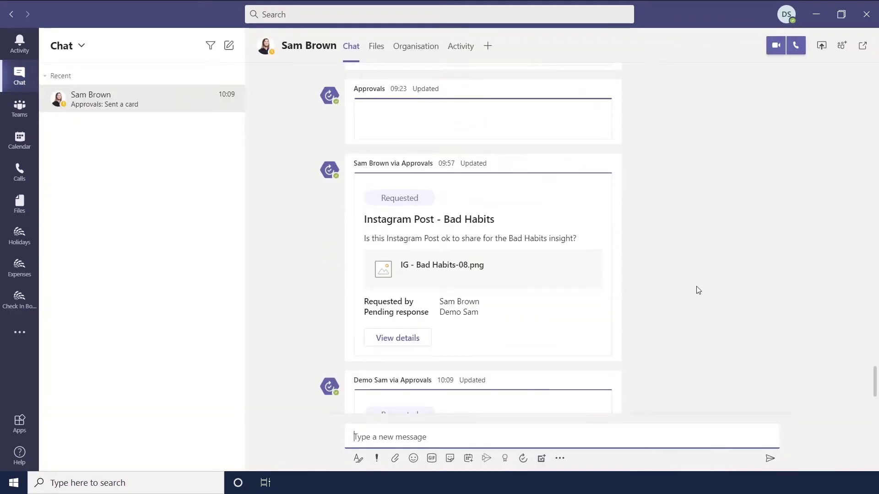
{"action": "scroll", "coordinate": [698, 289], "scroll_direction": "up", "scroll_amount": 2}
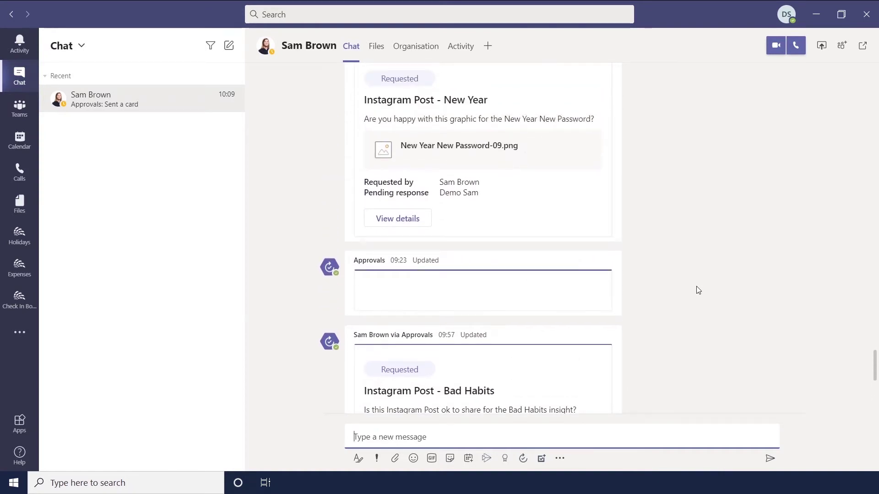
{"action": "left_click", "coordinate": [413, 222]}
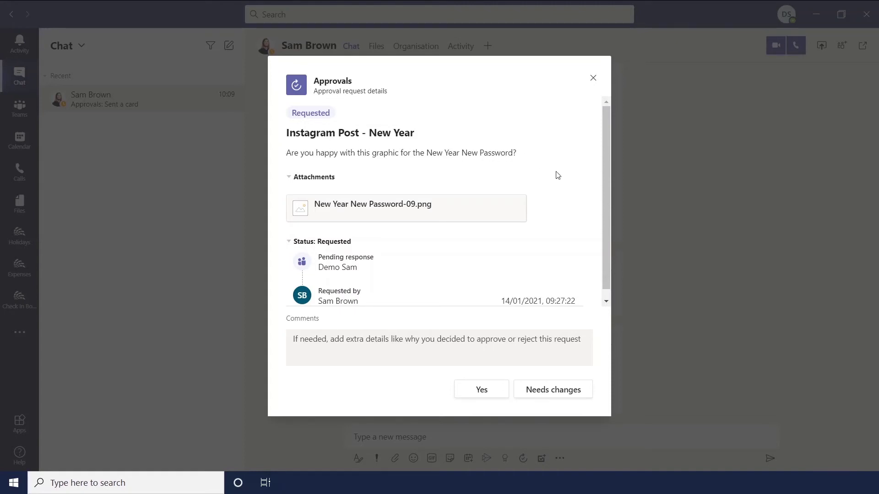
{"action": "scroll", "coordinate": [564, 185], "scroll_direction": "down", "scroll_amount": 1}
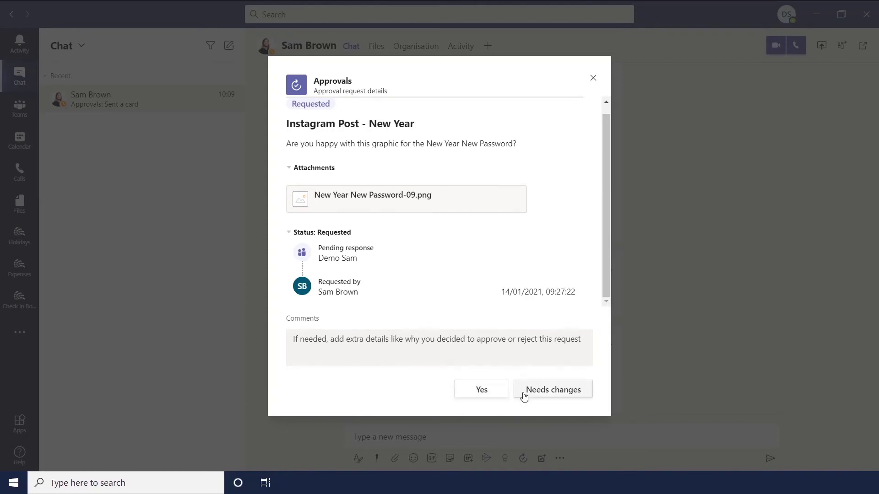
{"action": "left_click", "coordinate": [387, 339]}
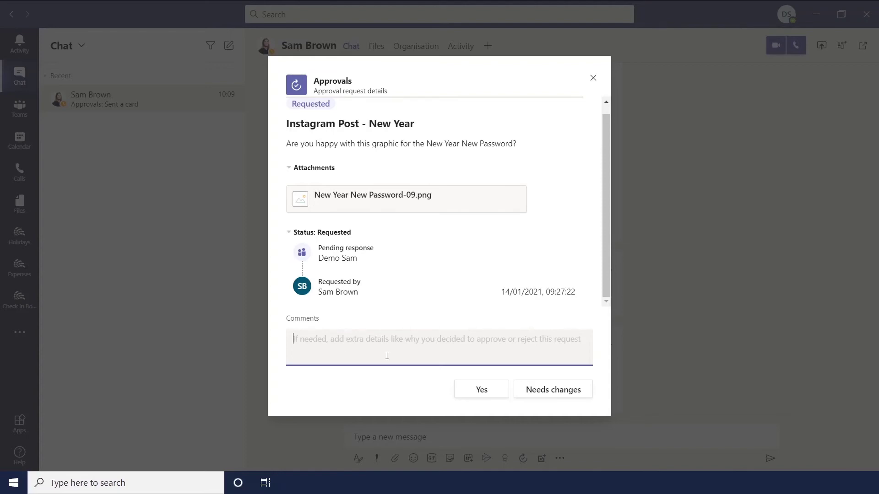
{"action": "left_click", "coordinate": [593, 78]}
Go back to the Approvals app and view the details of the received "Instagram Post - Bad Habits" request
{"action": "scroll", "coordinate": [649, 256], "scroll_direction": "down", "scroll_amount": 8}
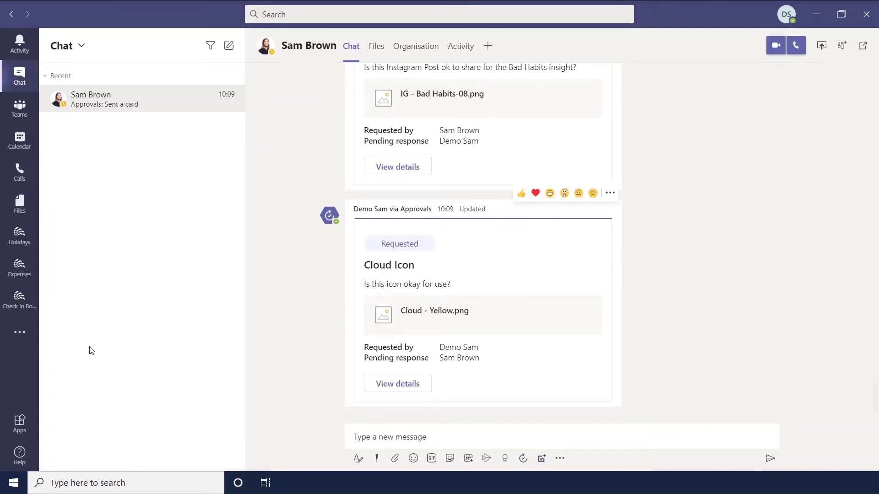
{"action": "left_click", "coordinate": [23, 338]}
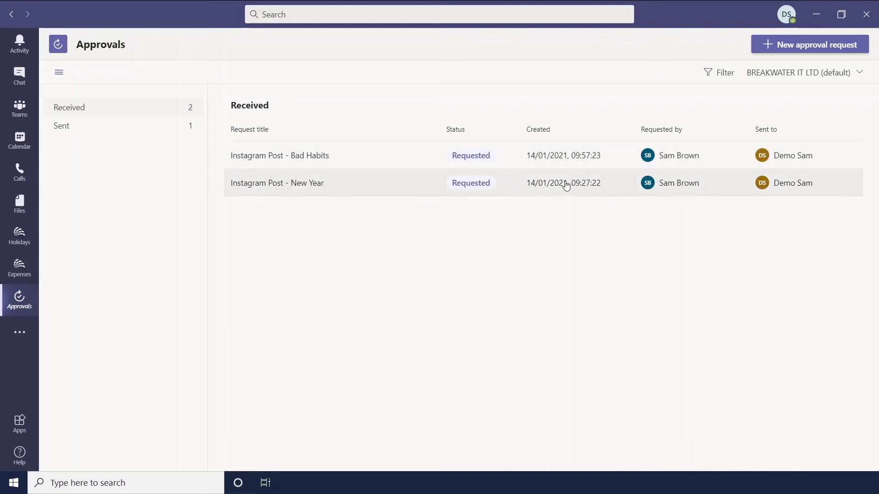
{"action": "left_click", "coordinate": [386, 161]}
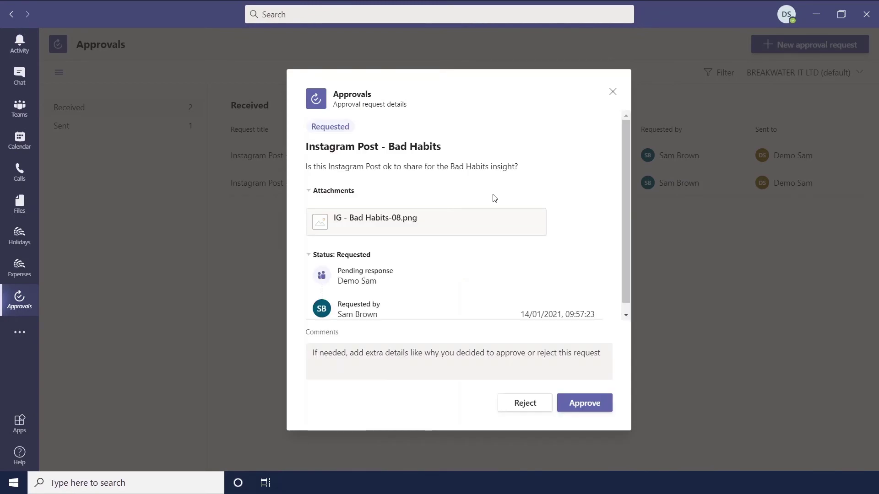
{"action": "scroll", "coordinate": [551, 225], "scroll_direction": "down", "scroll_amount": 1}
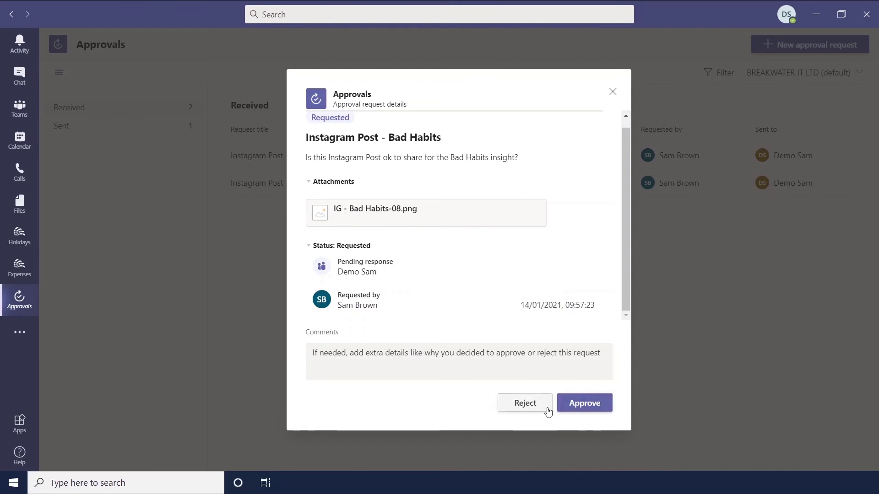
Approve the received "Instagram Post - Bad Habits" request without adding a comment
{"action": "left_click", "coordinate": [600, 409]}
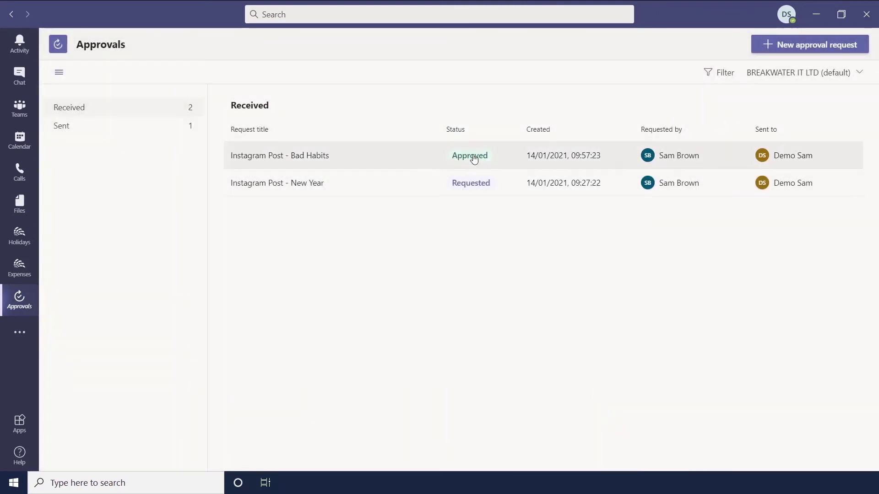
Respond to the received "Instagram Post - New Year" request with "Needs changes" and the comment "Can we use a different colour?"
{"action": "left_click", "coordinate": [420, 182]}
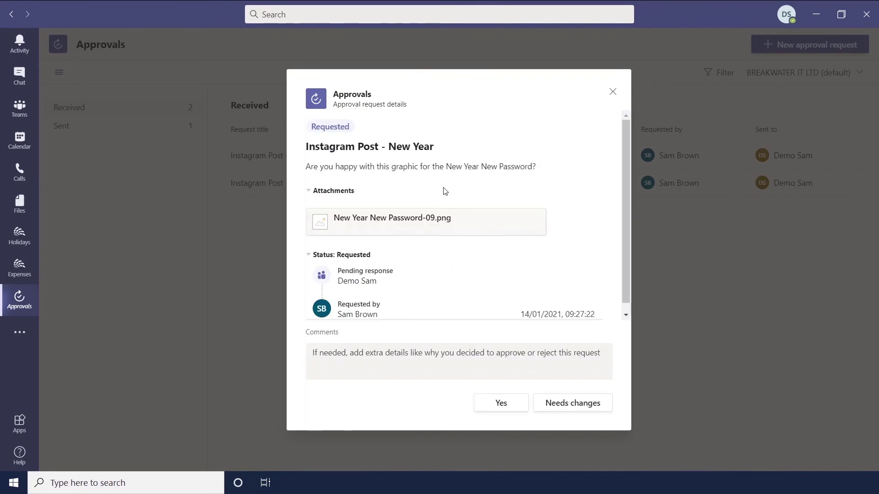
{"action": "scroll", "coordinate": [497, 304], "scroll_direction": "down", "scroll_amount": 1}
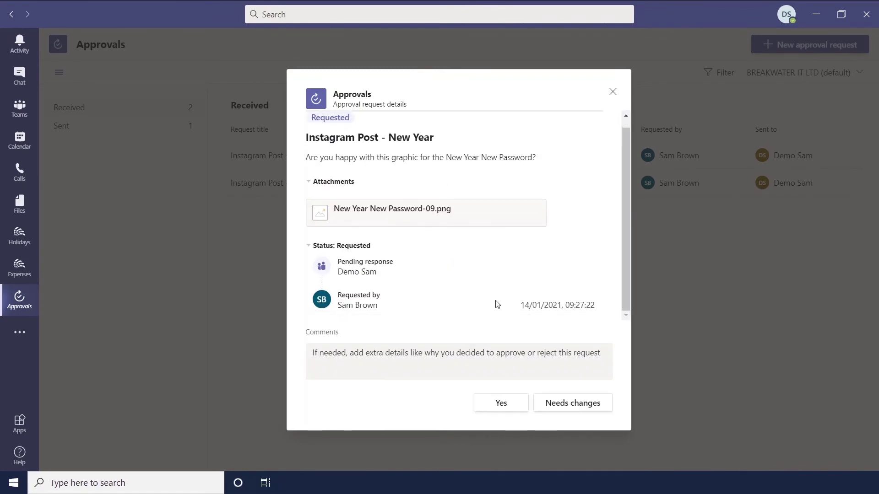
{"action": "left_click", "coordinate": [545, 369]}
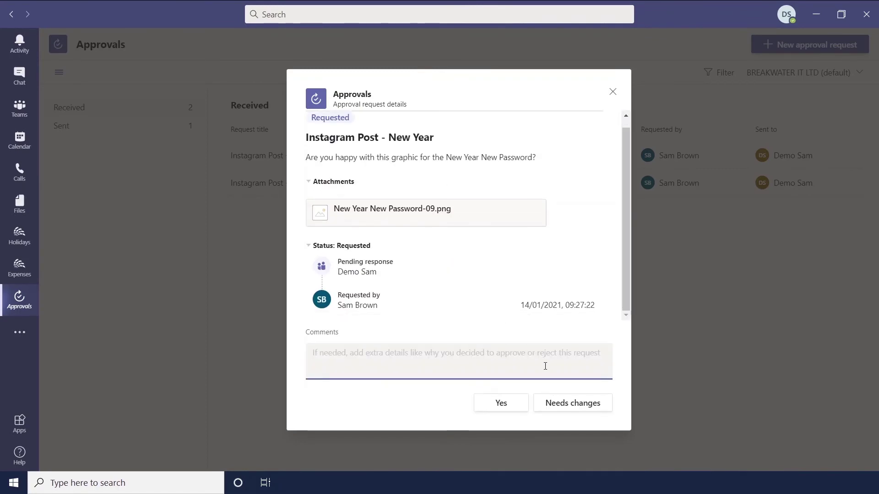
{"action": "type", "text": "Can"}
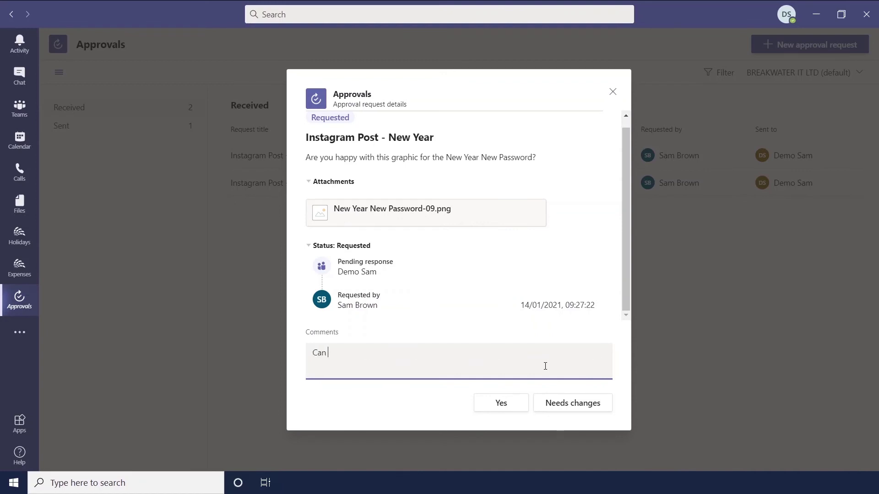
{"action": "type", "text": " we use a different "}
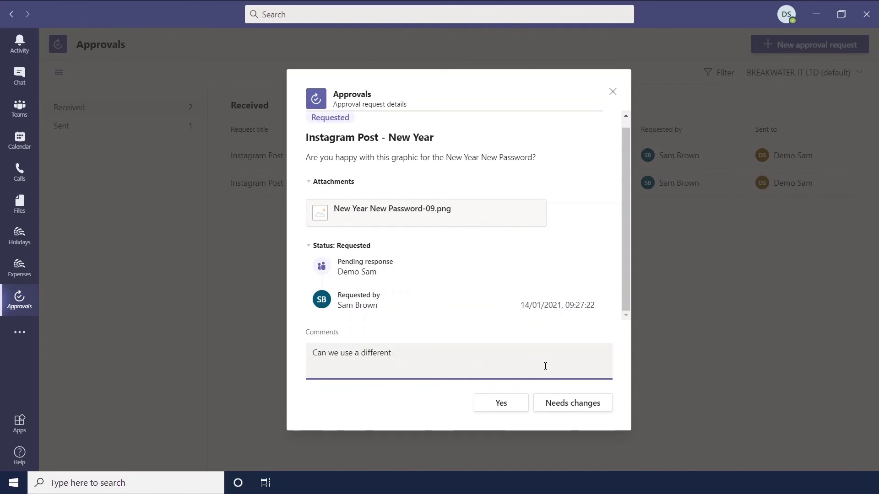
{"action": "type", "text": "colour?"}
{"action": "left_click", "coordinate": [569, 406]}
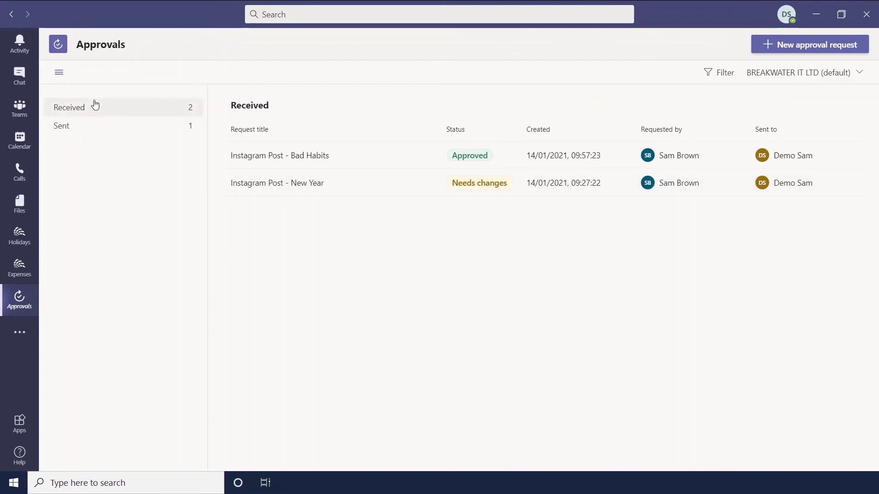
Return to the chat and review the response details of the "Instagram Post - New Year" request, closing them when done
{"action": "left_click", "coordinate": [19, 75]}
{"action": "scroll", "coordinate": [387, 247], "scroll_direction": "up", "scroll_amount": 2}
{"action": "scroll", "coordinate": [387, 248], "scroll_direction": "up", "scroll_amount": 1}
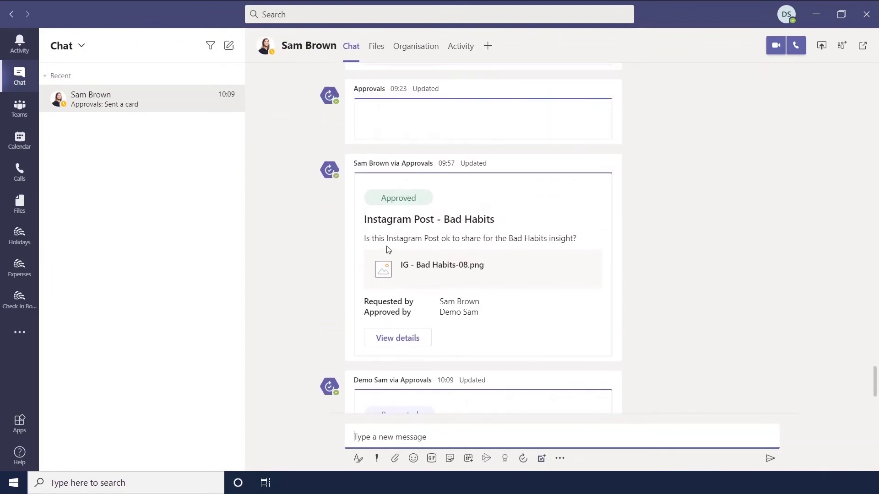
{"action": "scroll", "coordinate": [389, 238], "scroll_direction": "up", "scroll_amount": 1}
{"action": "scroll", "coordinate": [392, 234], "scroll_direction": "up", "scroll_amount": 5}
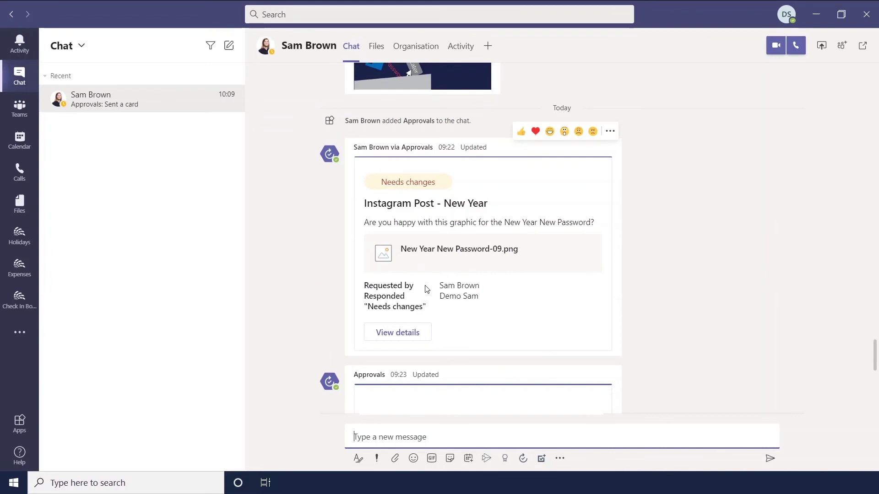
{"action": "left_click", "coordinate": [402, 331]}
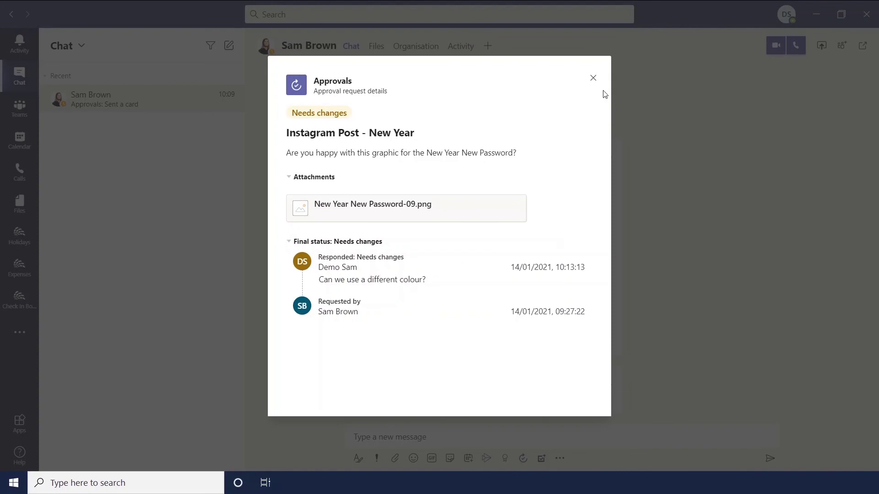
{"action": "left_click", "coordinate": [594, 78]}
Check the Cloud Icon request among the sent requests in the Approvals app and through its notification in the activity feed
{"action": "scroll", "coordinate": [597, 253], "scroll_direction": "down", "scroll_amount": 5}
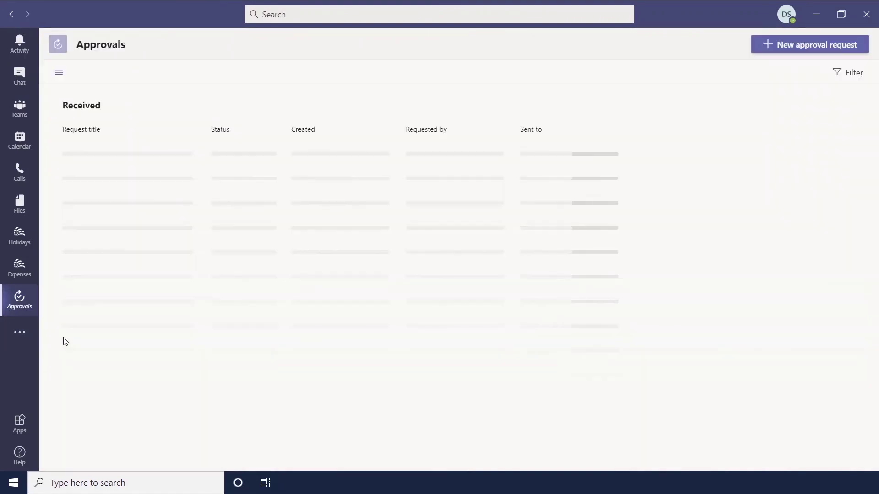
{"action": "left_click", "coordinate": [124, 127]}
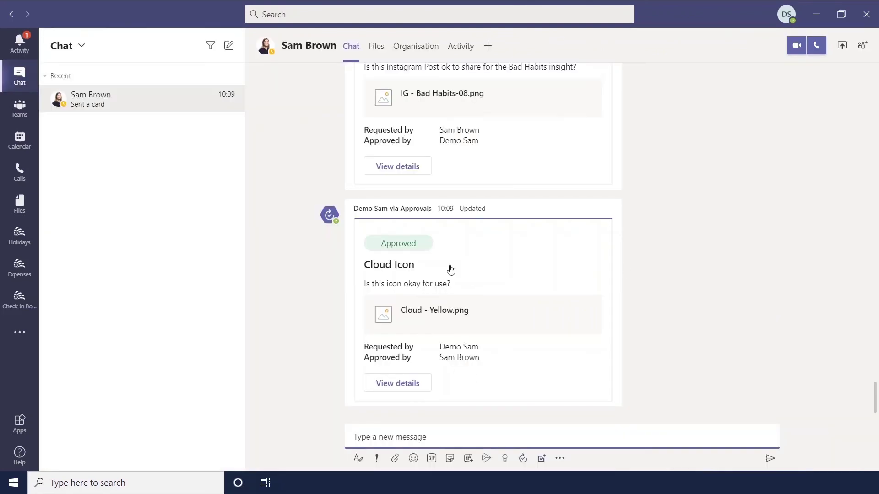
{"action": "left_click", "coordinate": [26, 53]}
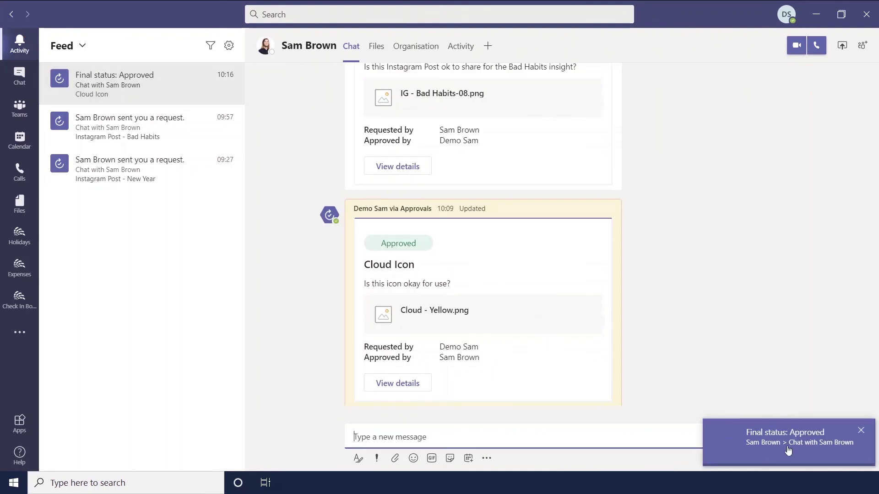
{"action": "left_click", "coordinate": [738, 454]}
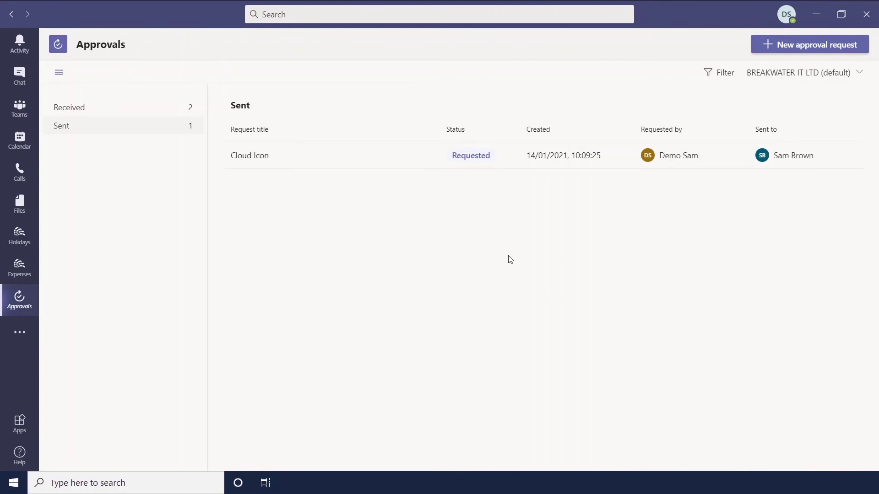